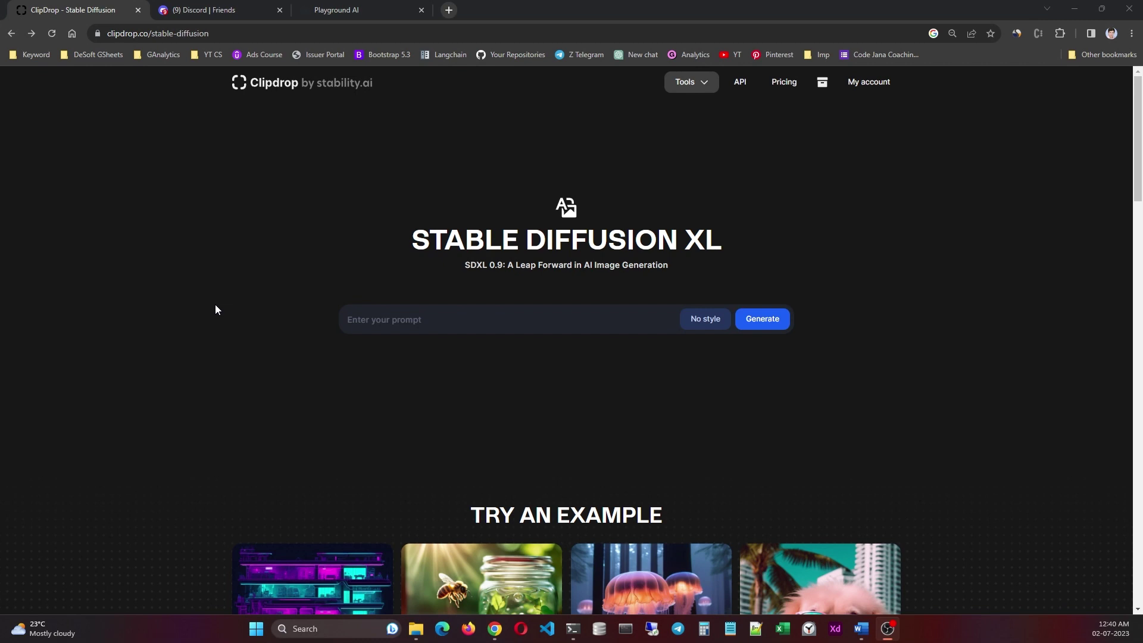
Step: In Discord's Midjourney #newbies-14 channel, select and copy the 'high priest of Lathander' prompt
left_click(202, 8)
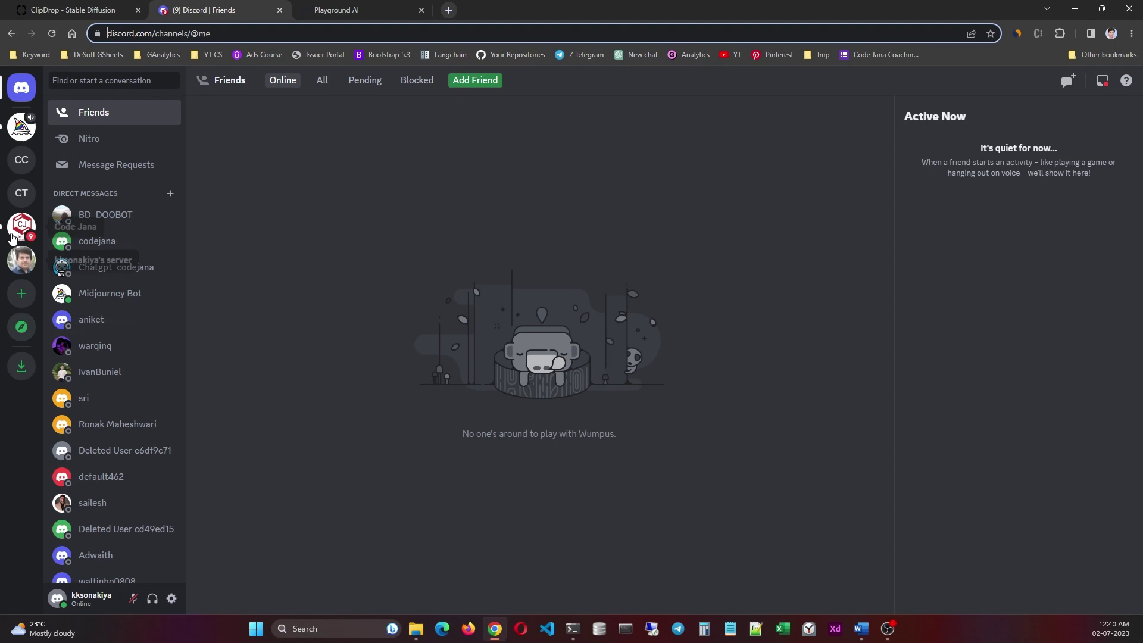
left_click(22, 127)
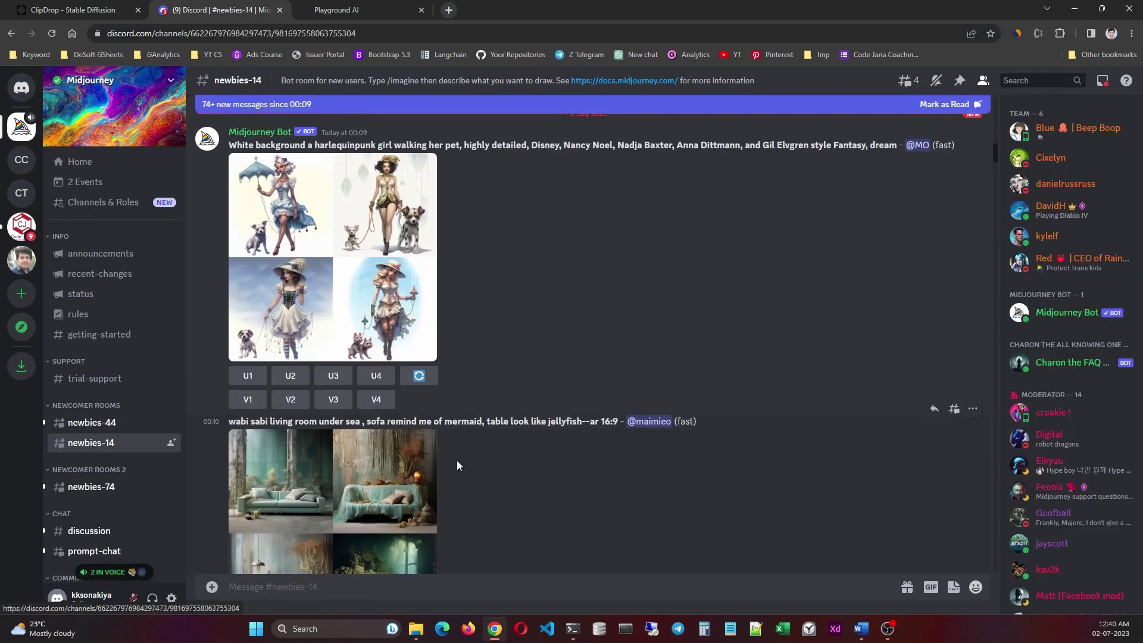
scroll(504, 473, "down", 2)
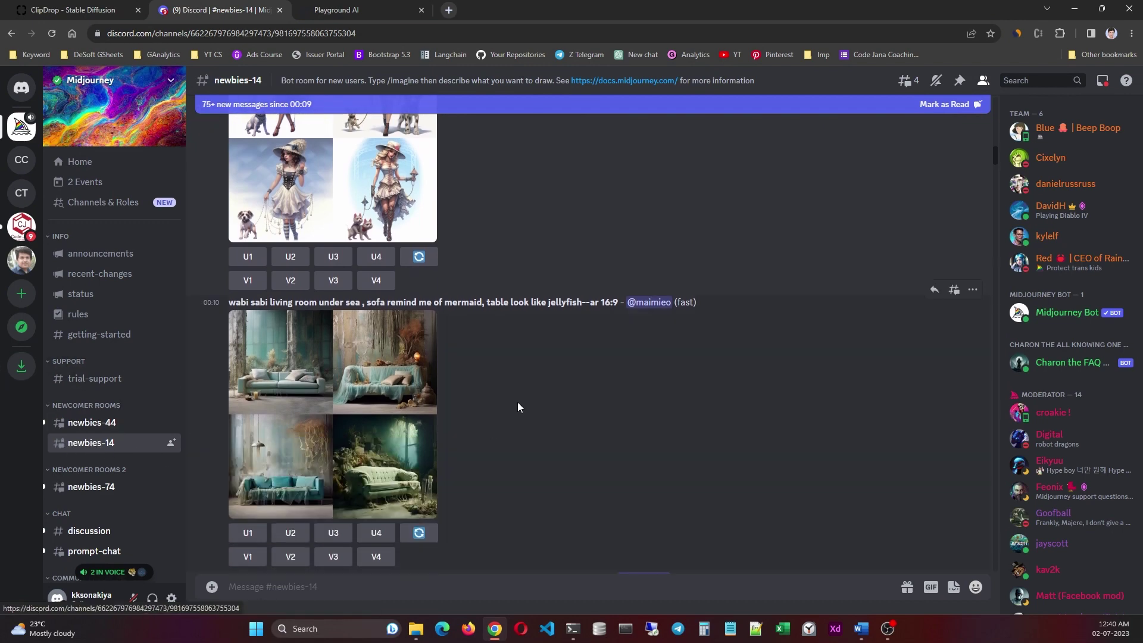
scroll(521, 400, "down", 10)
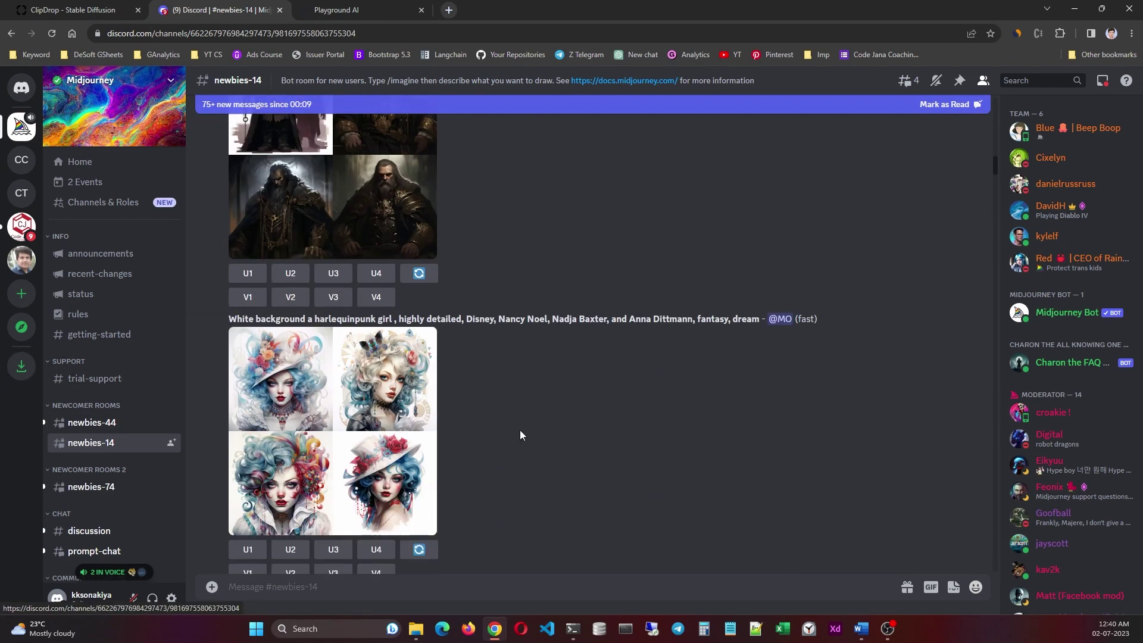
scroll(526, 411, "down", 5)
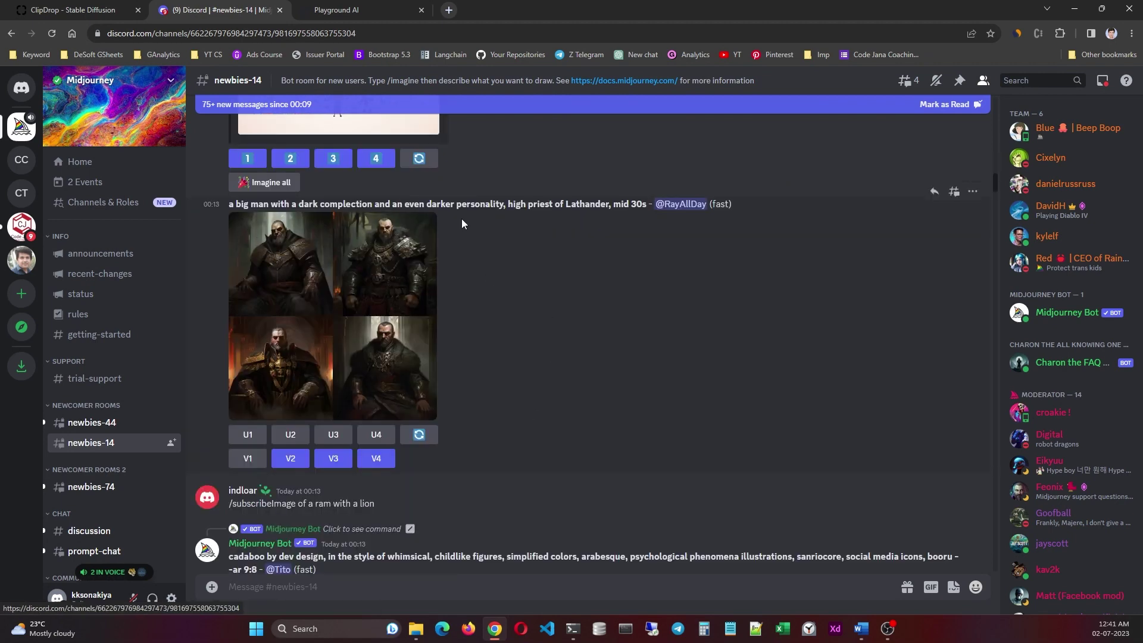
left_click_drag(646, 204, 231, 206)
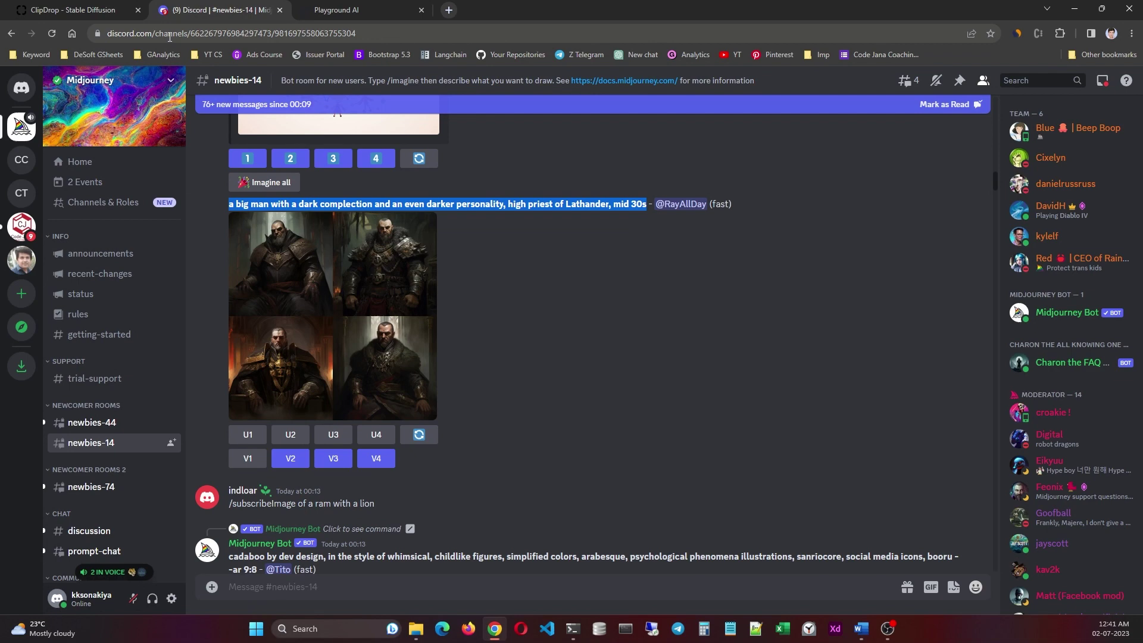
Step: Paste the high priest prompt as plain text into Clipdrop and generate images
left_click(93, 9)
right_click(502, 317)
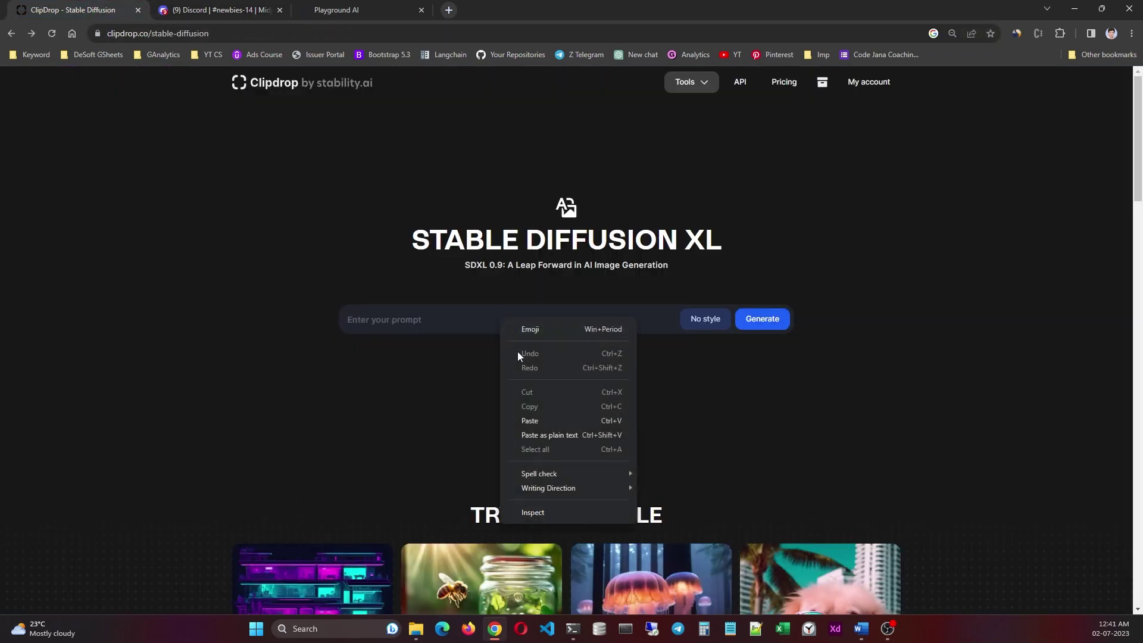
left_click(535, 434)
left_click(763, 320)
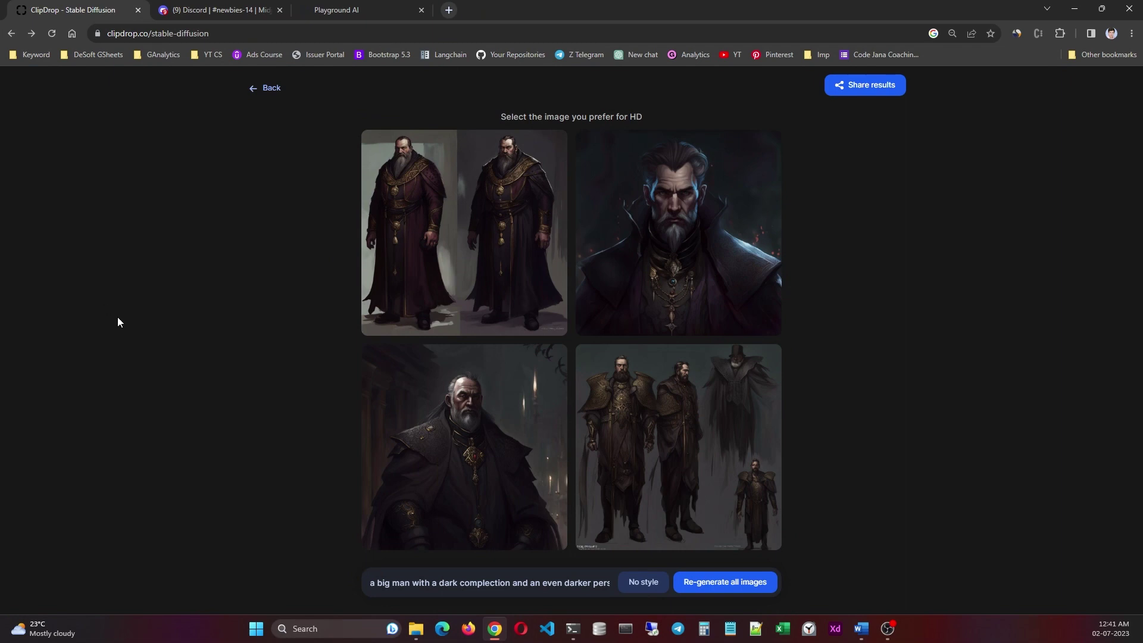
Step: Open the top-right dark priest portrait full-size in a new tab, then return to Discord
left_click(657, 244)
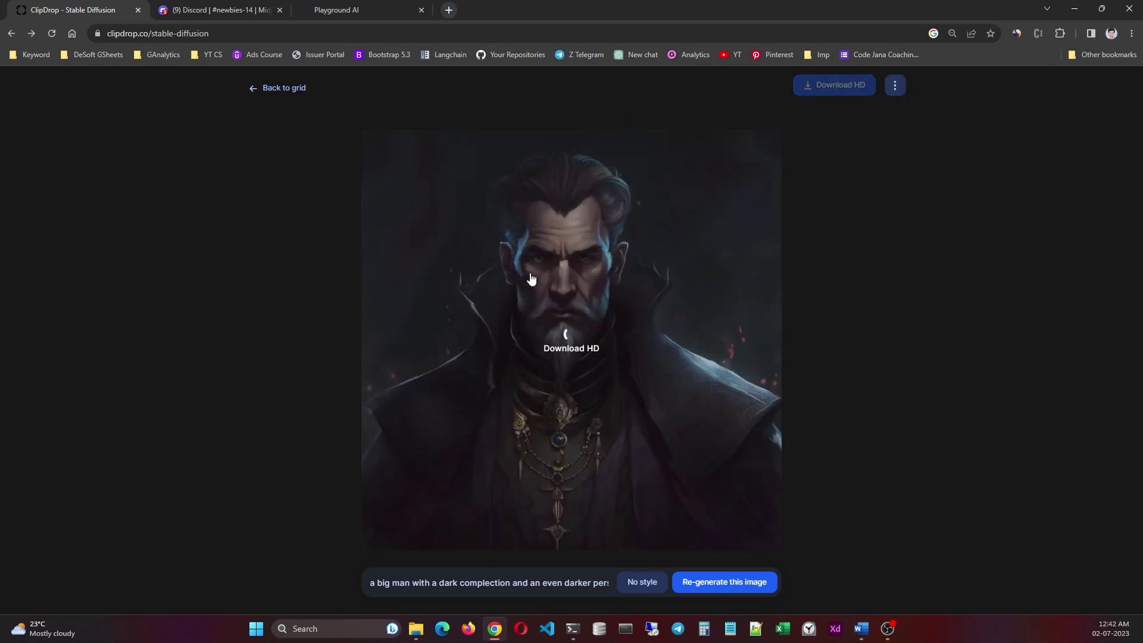
right_click(568, 268)
left_click(605, 281)
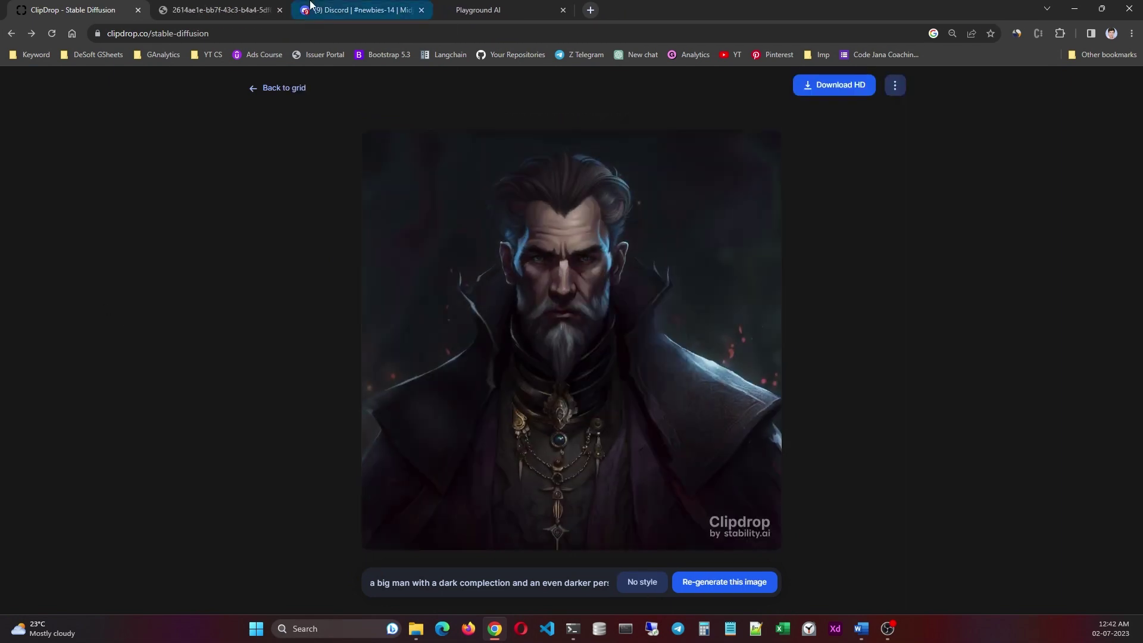
left_click(234, 7)
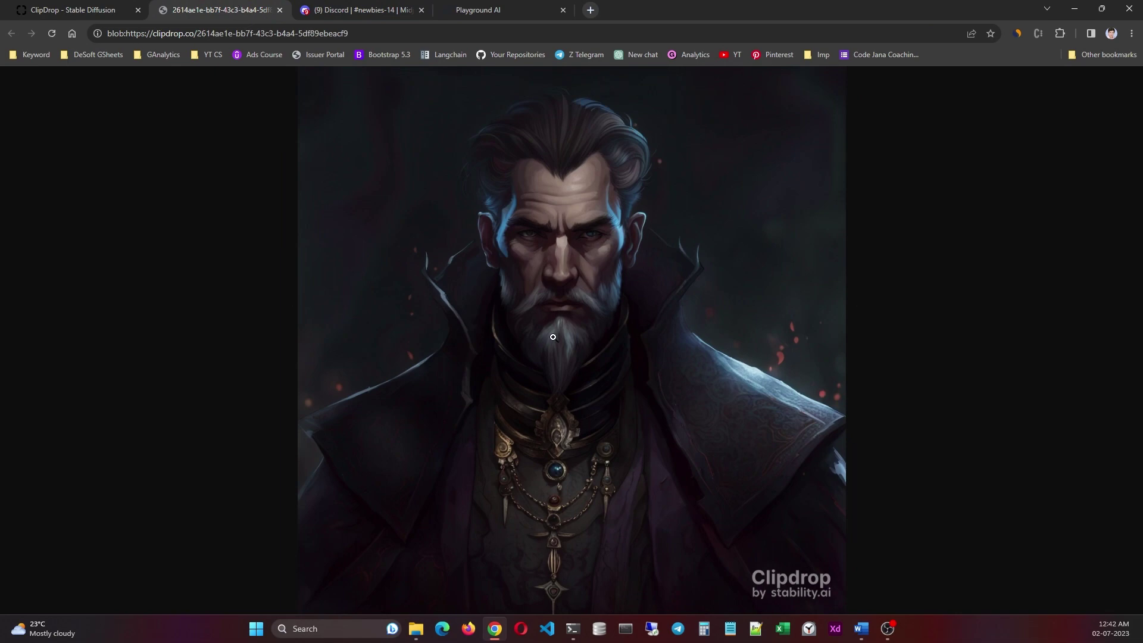
left_click(363, 9)
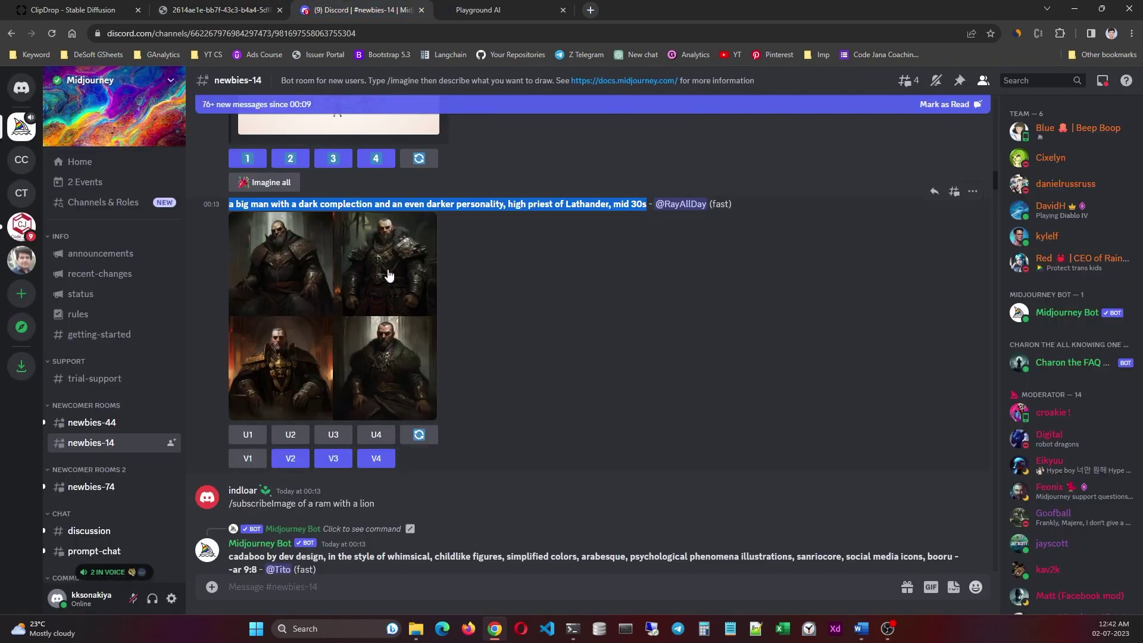
Step: Enlarge Midjourney's high priest image grid and compare it with the Clipdrop portrait tab
left_click(290, 345)
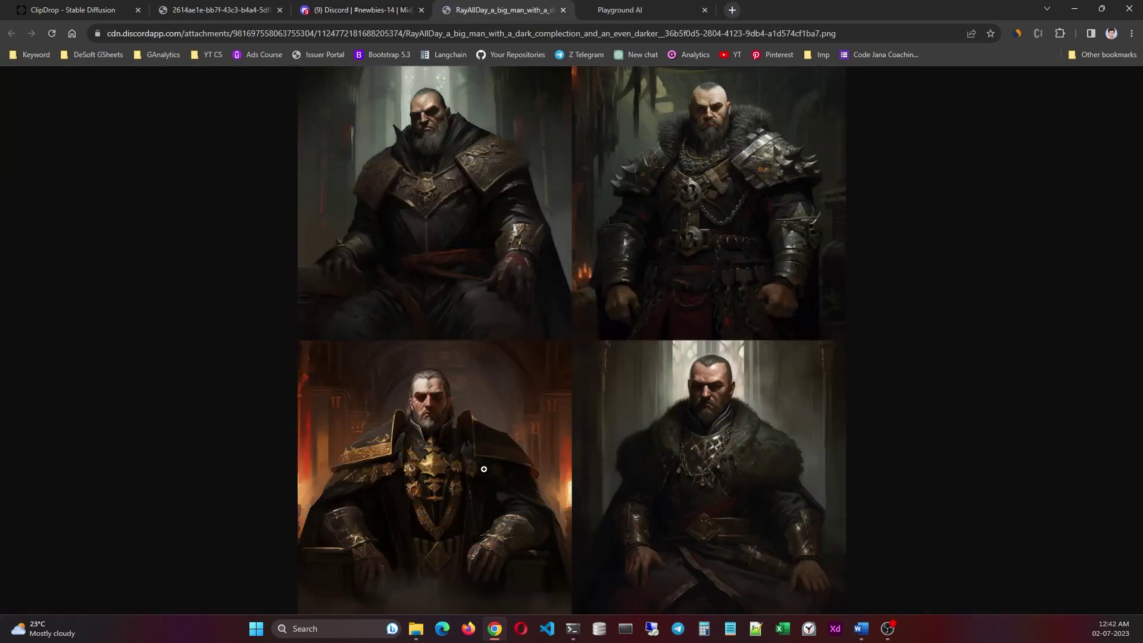
left_click(184, 7)
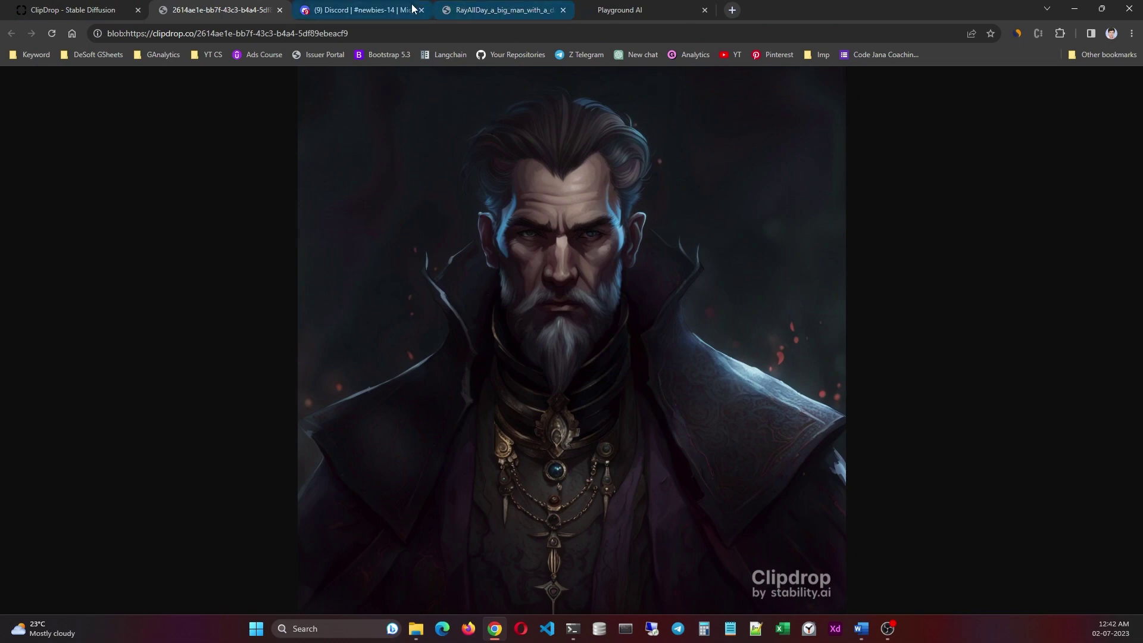
Step: Open Playground AI's 'Realistic full body closeup model portrait' post and select its prompt text
left_click(370, 8)
left_click(467, 7)
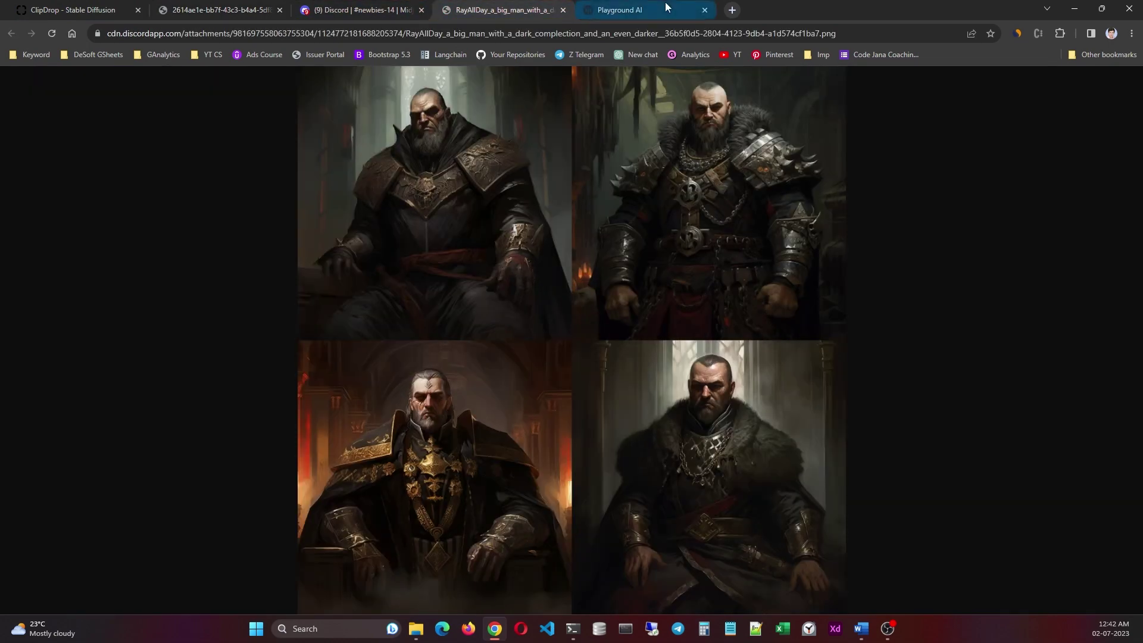
left_click(626, 7)
scroll(477, 326, "down", 10)
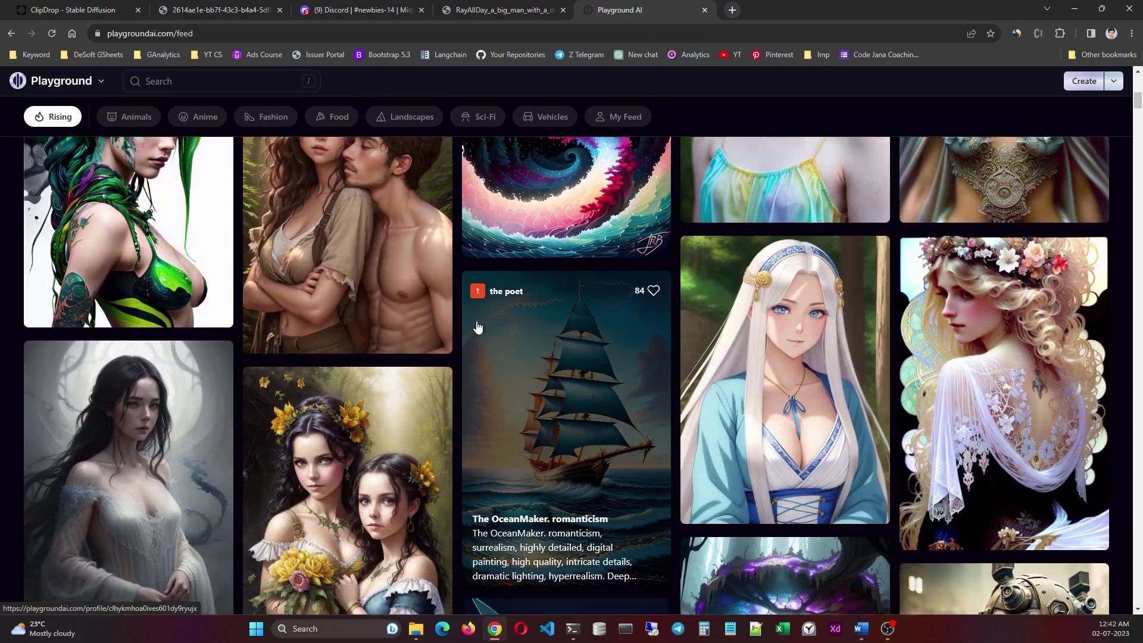
left_click(600, 227)
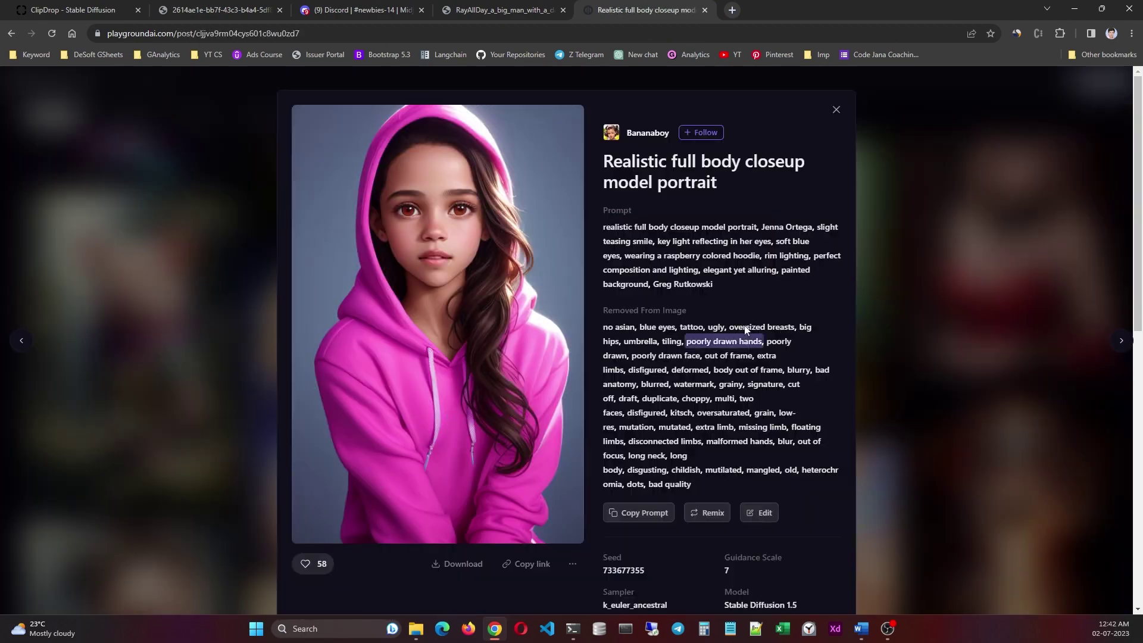
left_click_drag(600, 226, 718, 290)
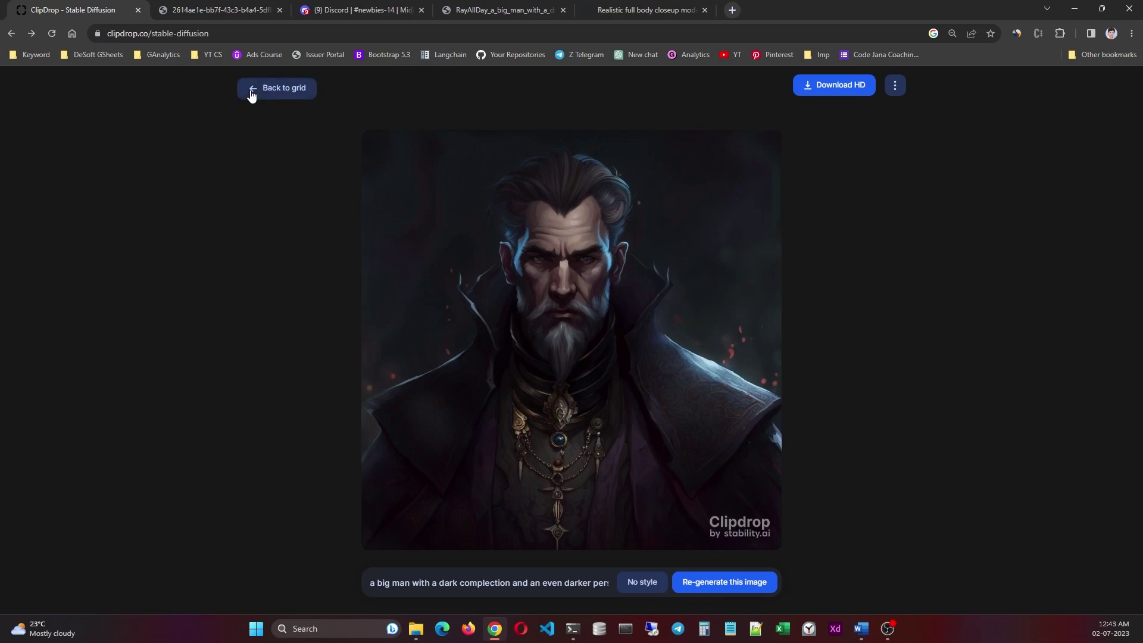
Step: Replace the old Clipdrop prompt with the hooded girl prompt and generate images
left_click(251, 91)
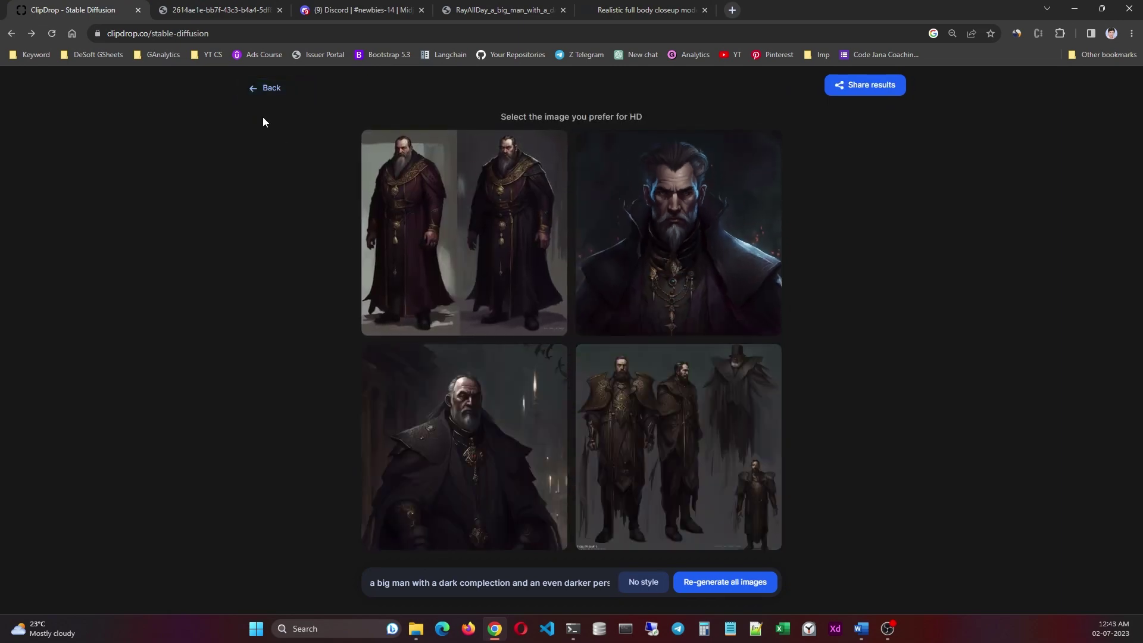
left_click(257, 86)
triple_click(416, 320)
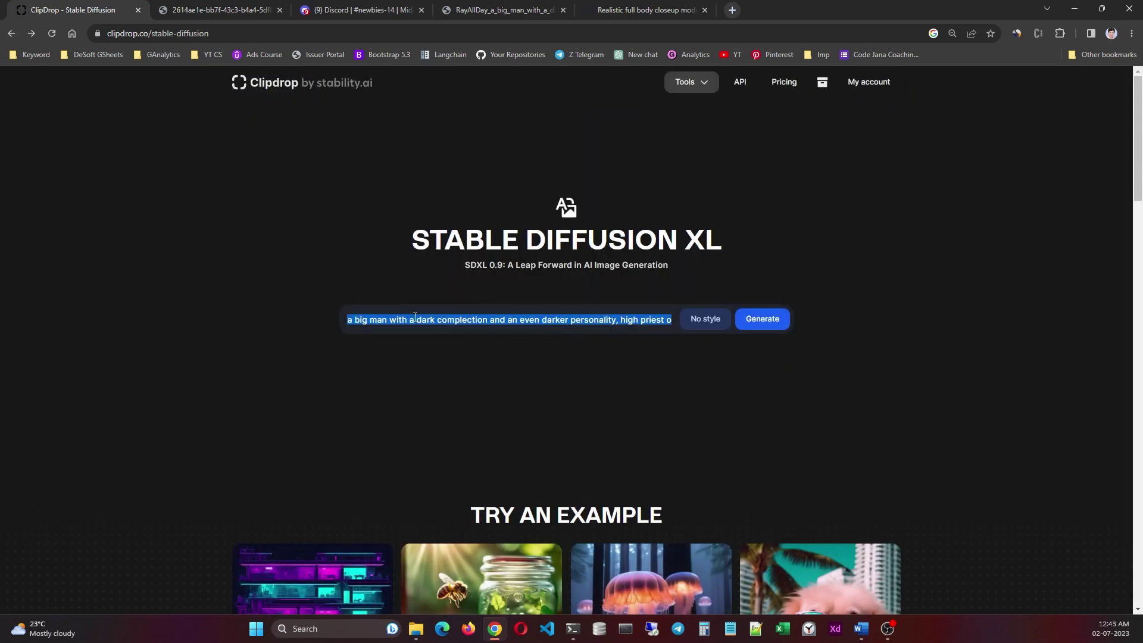
right_click(415, 320)
left_click(453, 131)
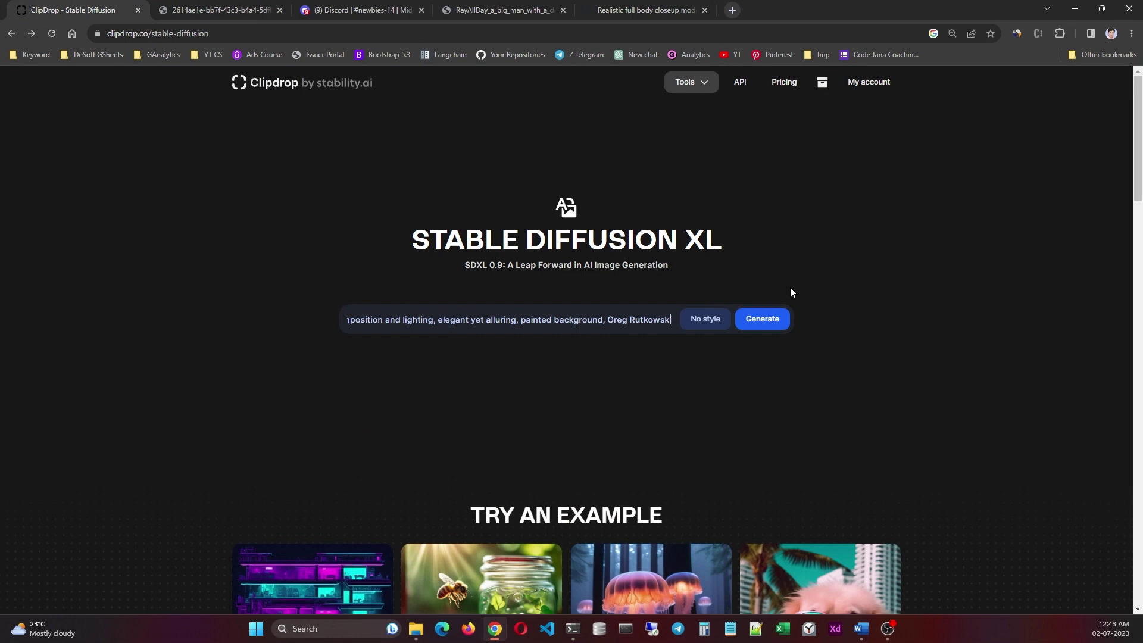
left_click(763, 322)
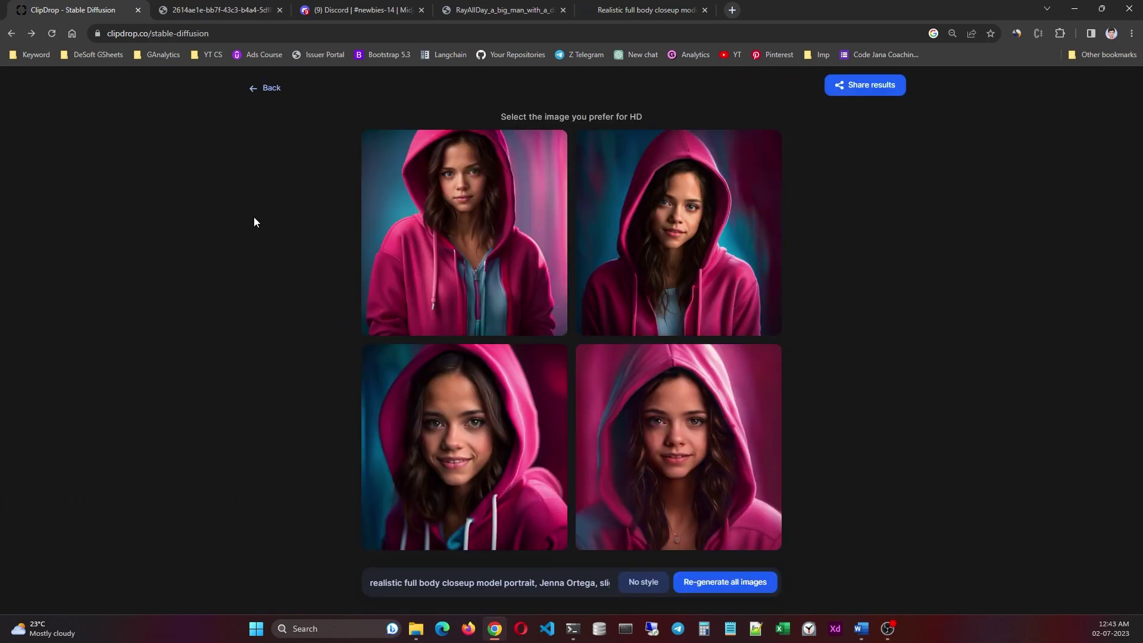
Step: Open the bottom-right hooded-girl portrait from the results in its single-image view
left_click(366, 10)
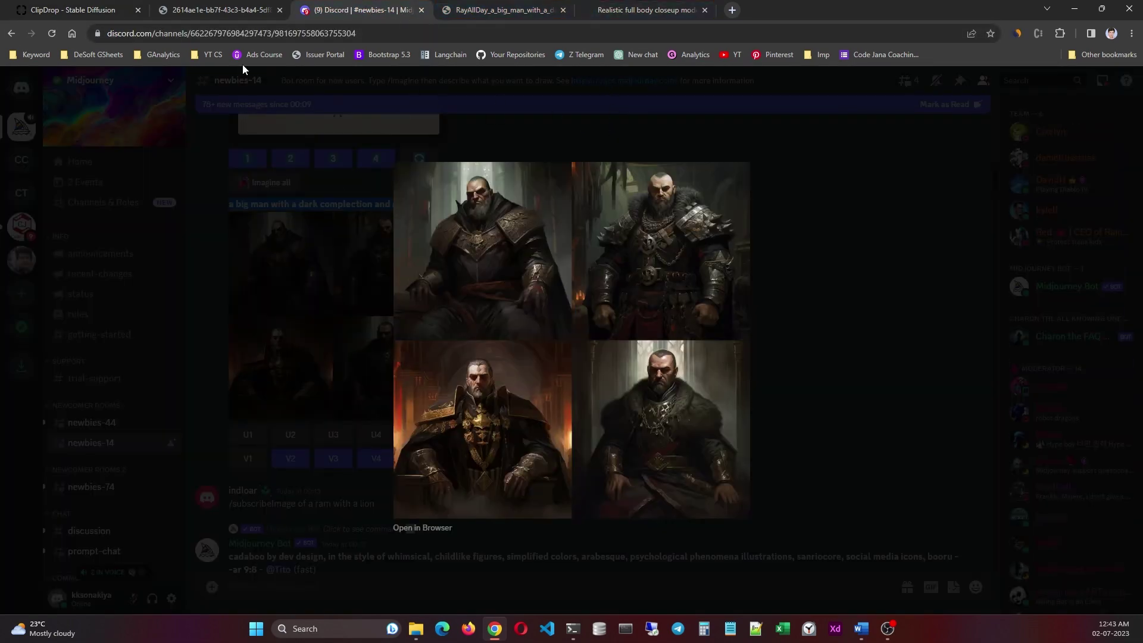
left_click(72, 10)
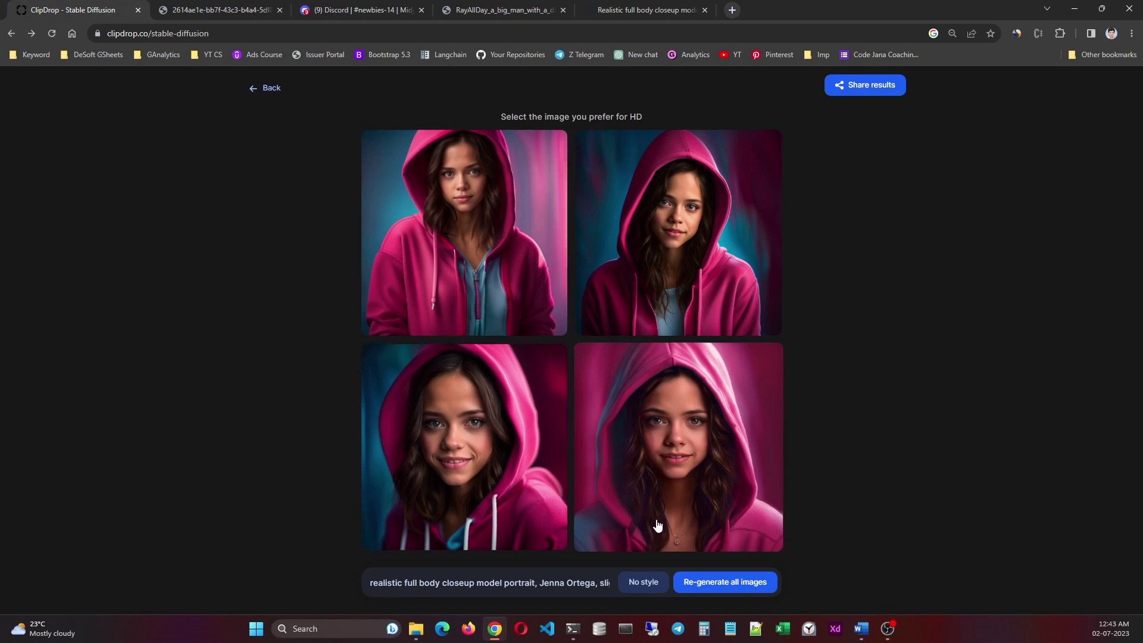
left_click(701, 420)
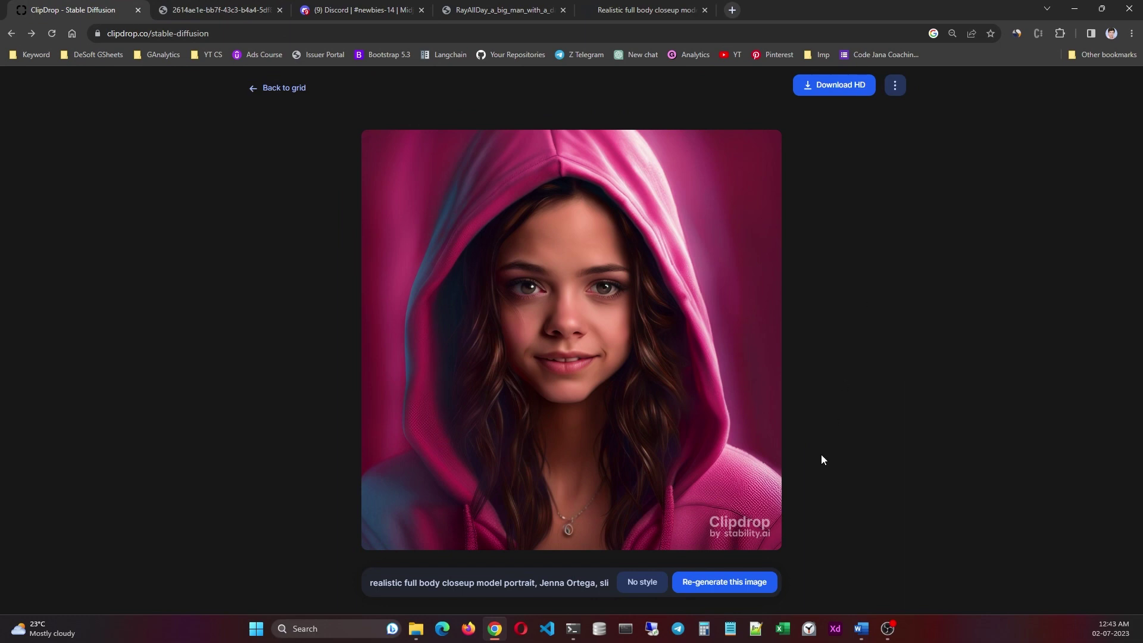
Step: Regenerate the hooded-girl portrait in the Anime style, then switch to Playground AI
left_click(638, 582)
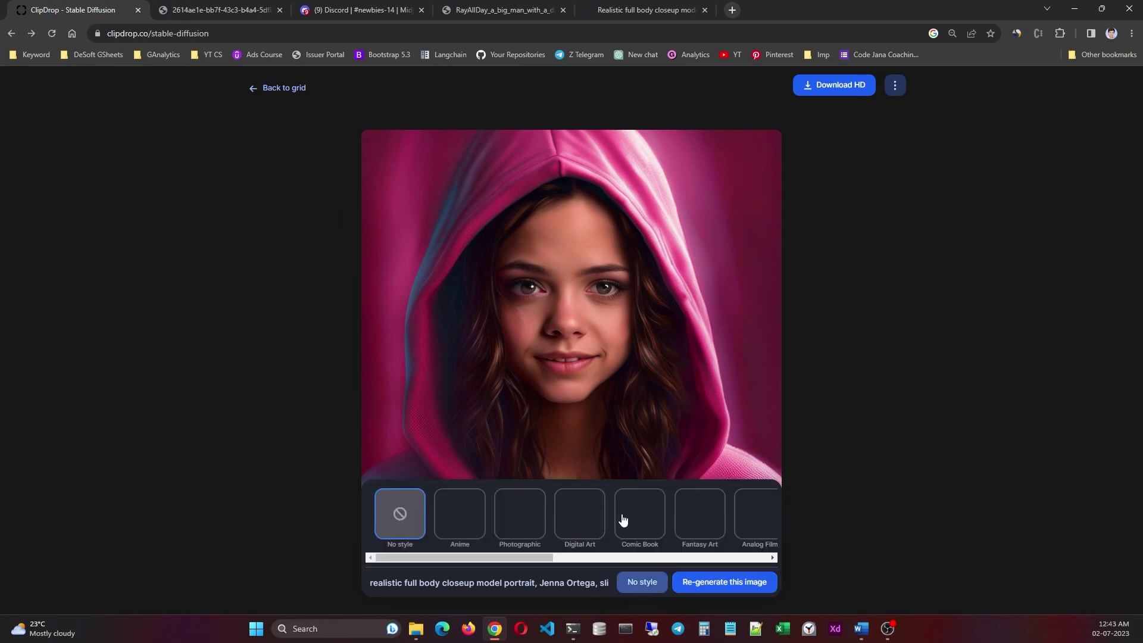
left_click(453, 518)
left_click(724, 589)
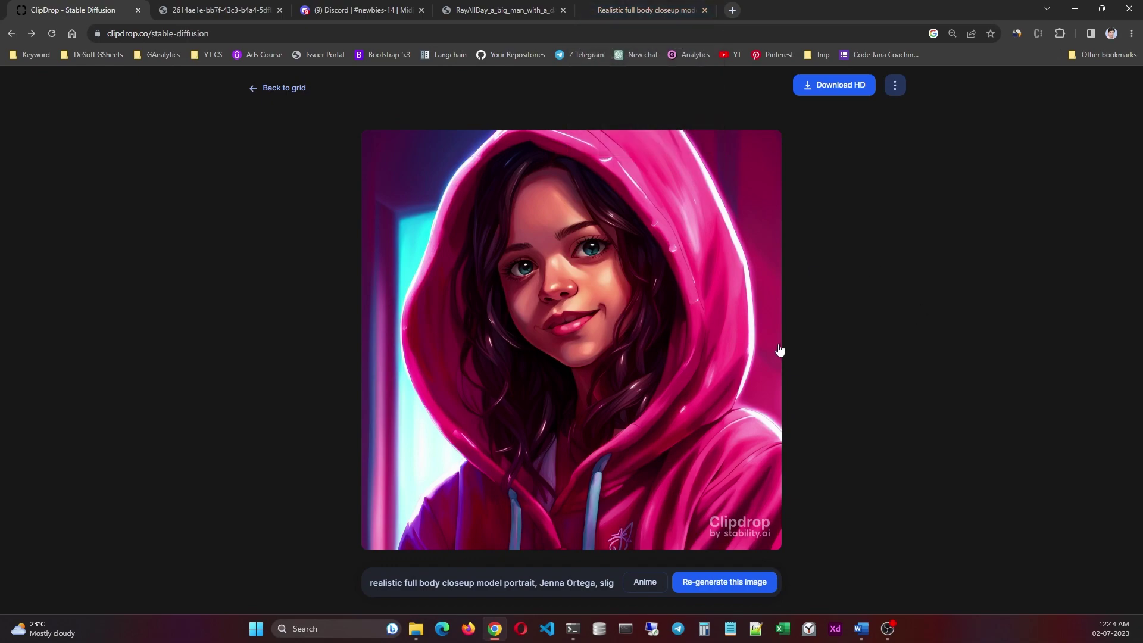
key("ctrl+shift+Tab")
Step: Paste the Oil Paintings mountain landscape prompt into Clipdrop and generate it in Cinematic style
left_click(581, 234)
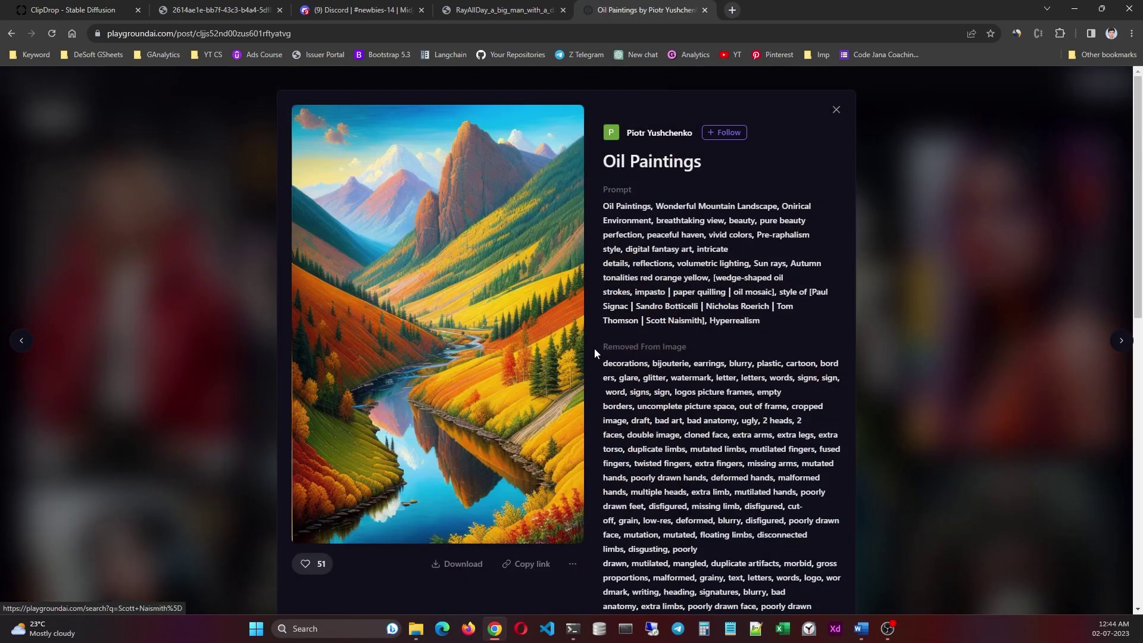
key("ctrl+Tab")
right_click(451, 320)
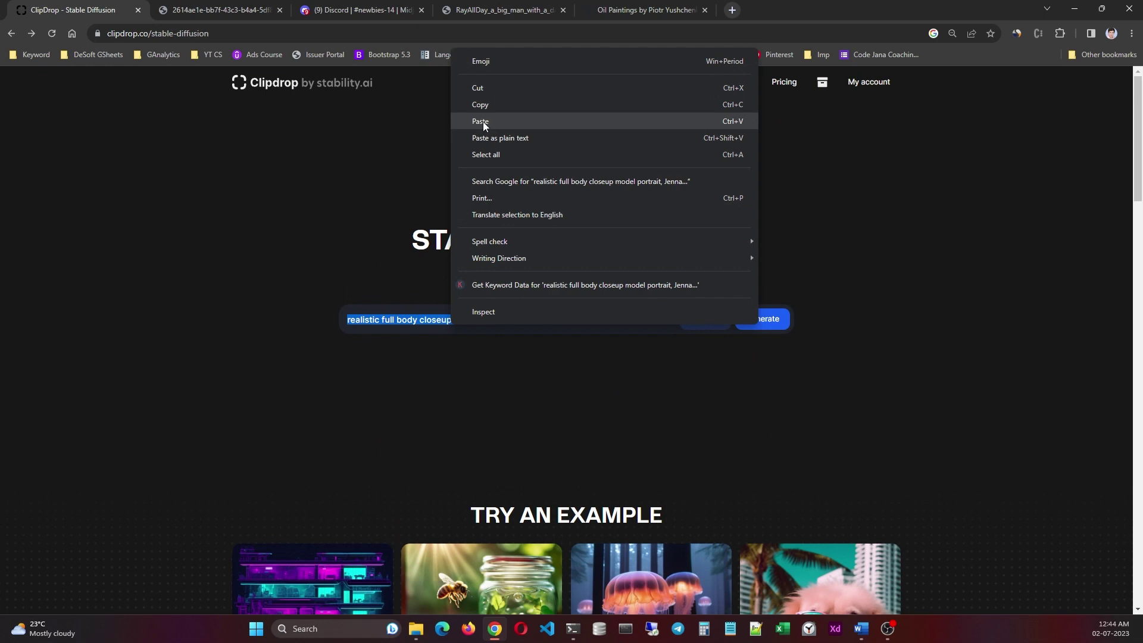
left_click(481, 121)
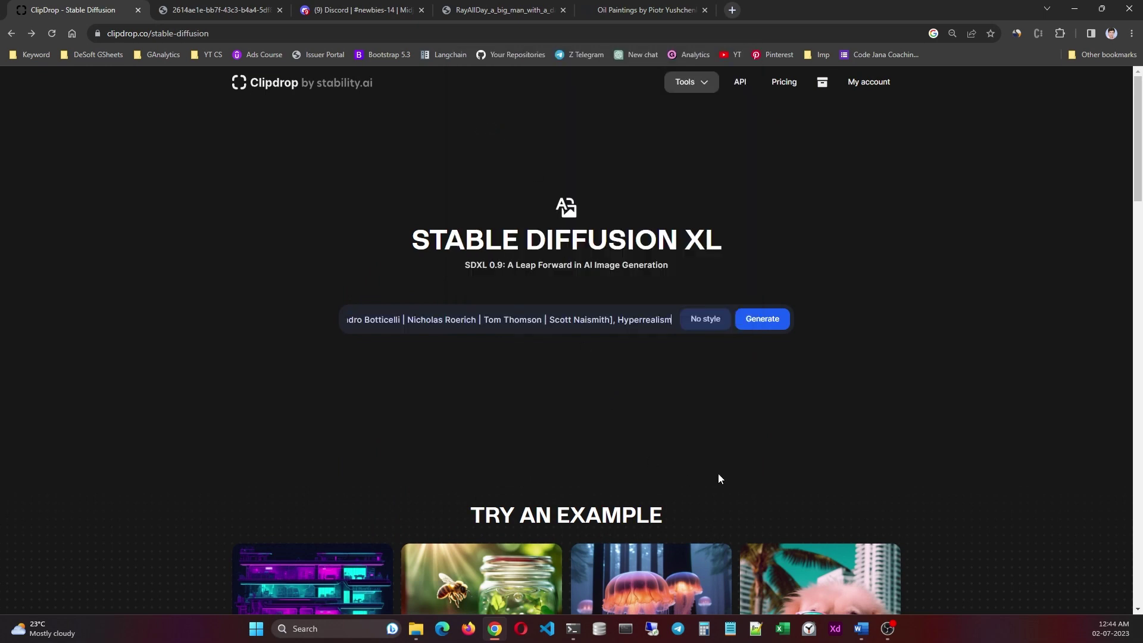
left_click(704, 319)
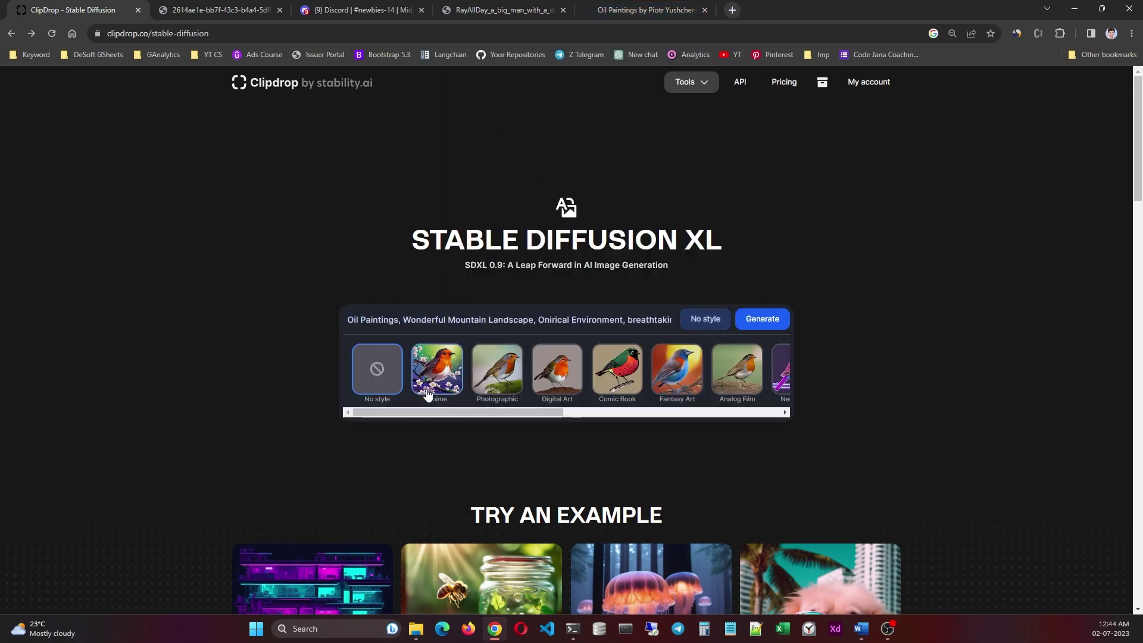
left_click_drag(542, 414, 757, 410)
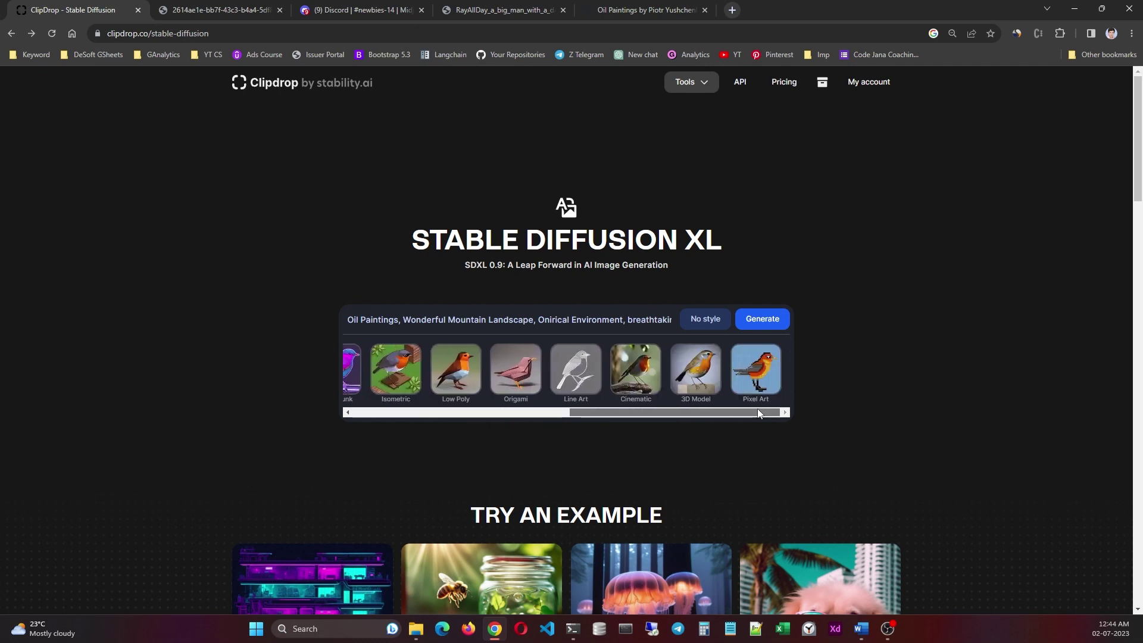
left_click(620, 388)
left_click(763, 321)
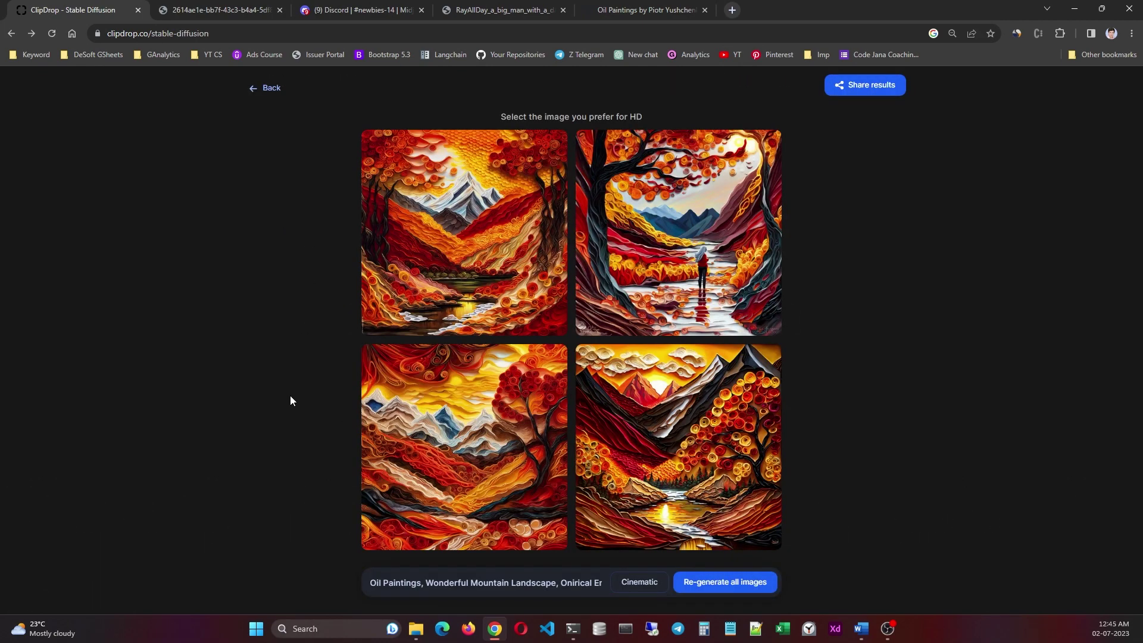
Step: Open Playground AI's 'Remix - keleton beauty' post and copy its cyborg-girl prompt
left_click(643, 10)
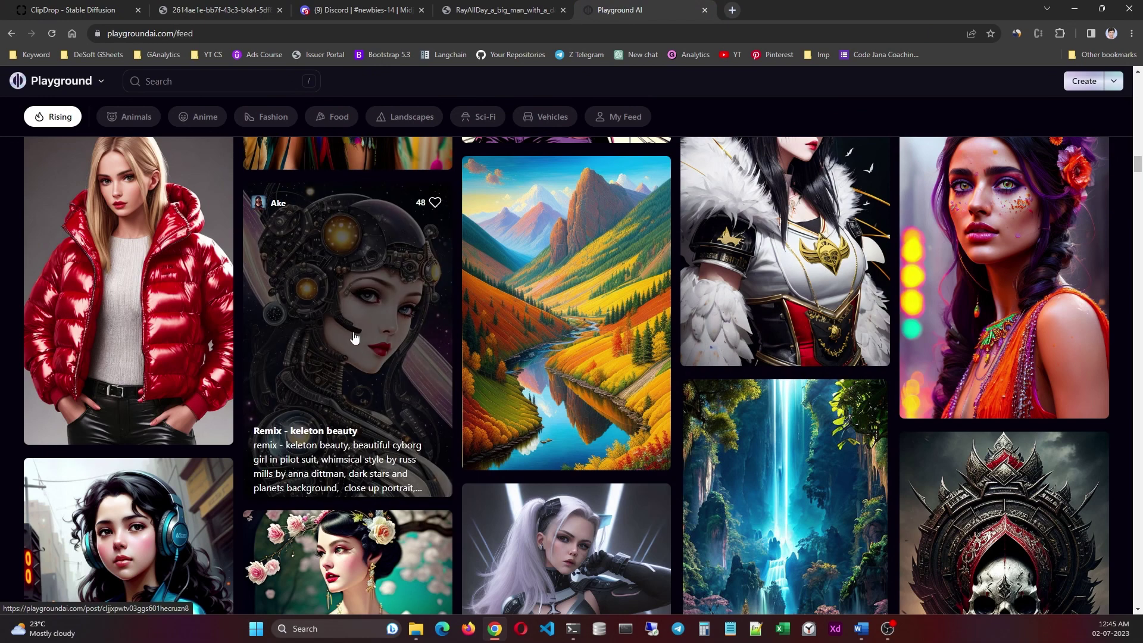
left_click(357, 314)
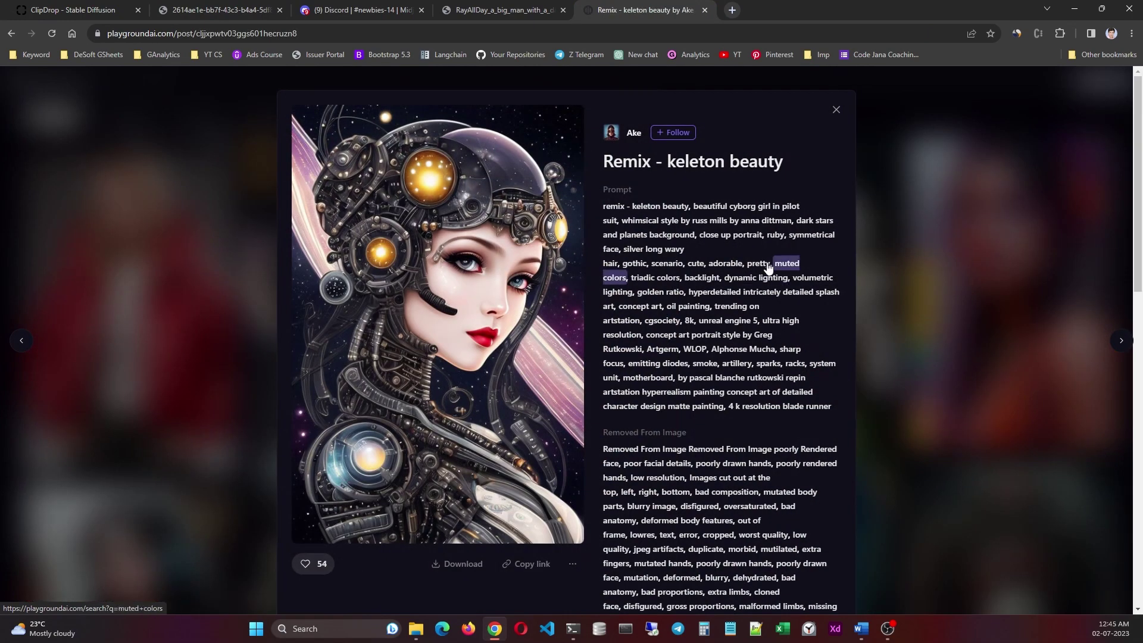
left_click_drag(598, 202, 833, 407)
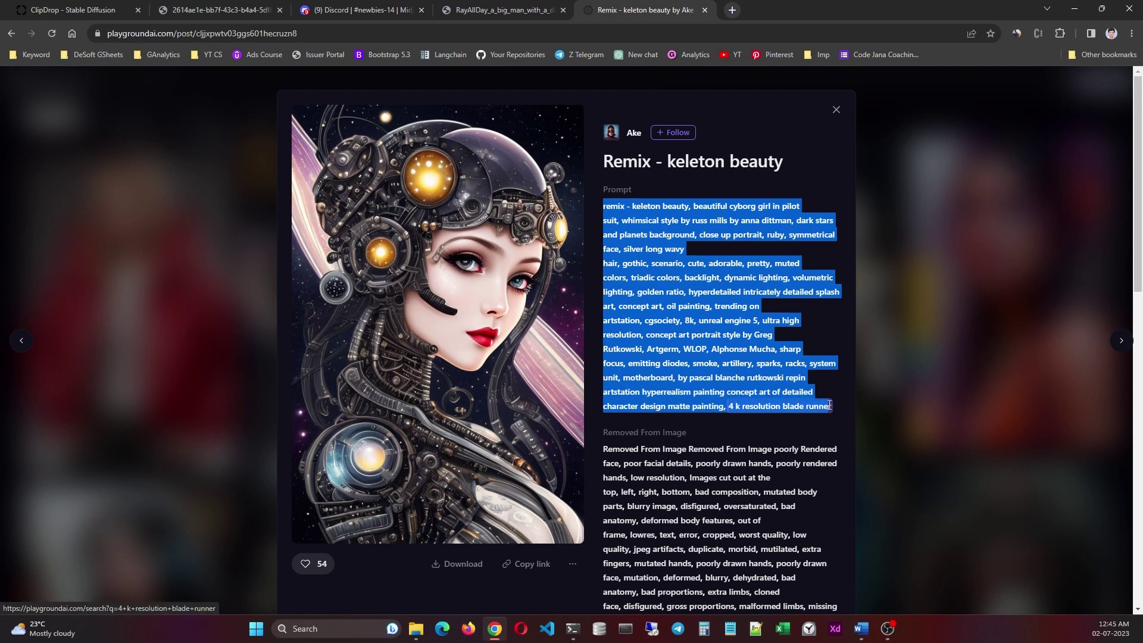
right_click(782, 372)
left_click(807, 233)
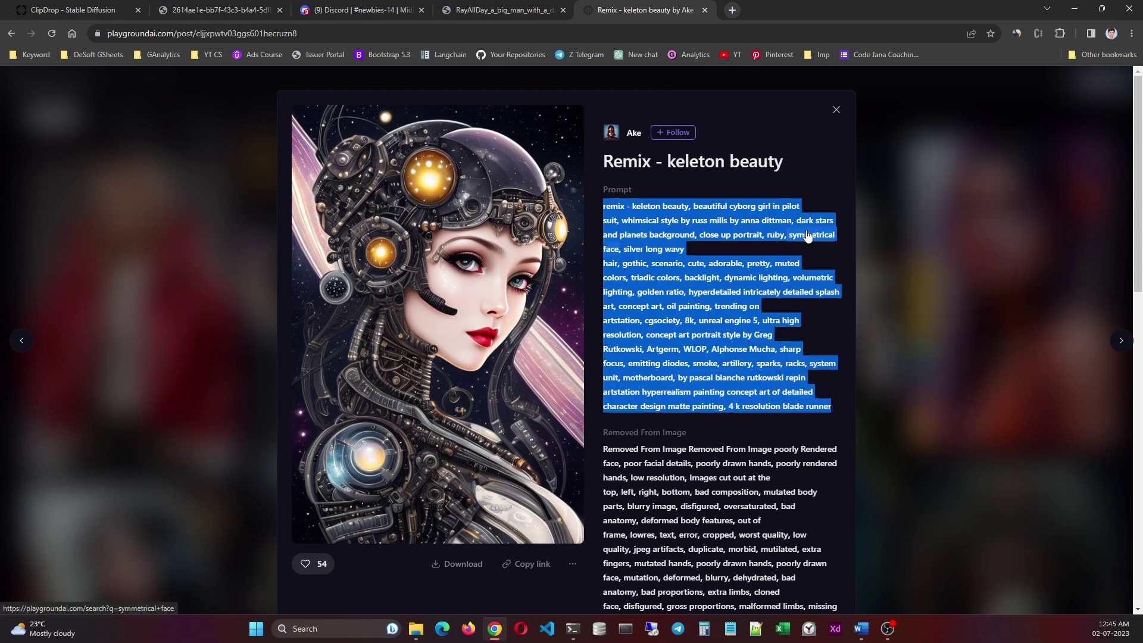
left_click(71, 10)
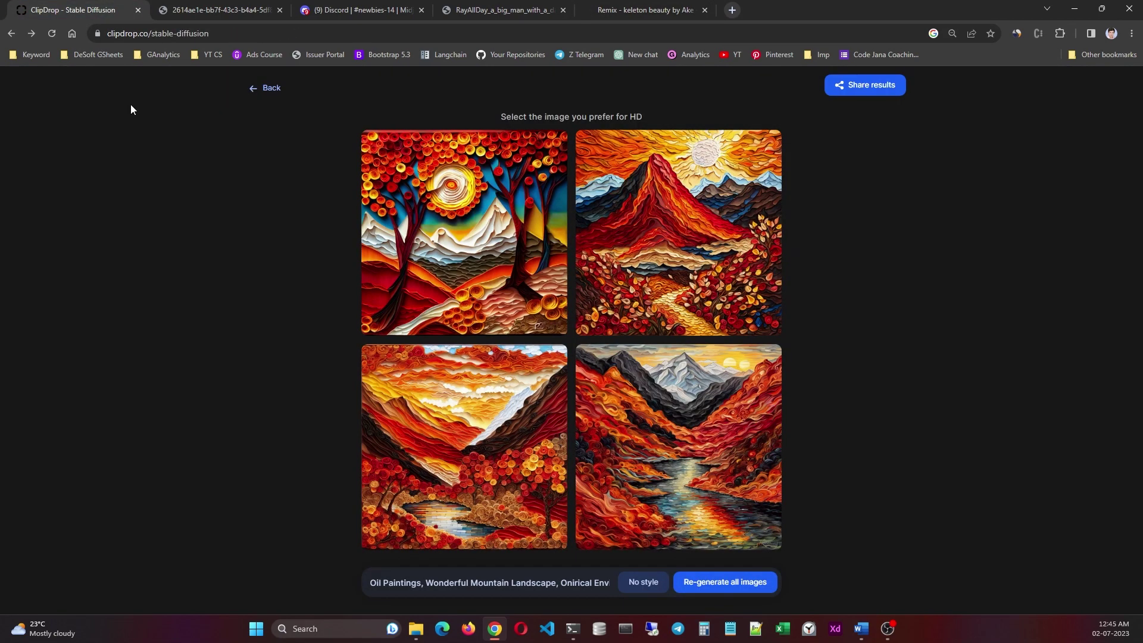
Step: Replace the Clipdrop prompt with the copied cyborg-girl prompt and generate images
left_click(267, 90)
triple_click(458, 316)
right_click(457, 316)
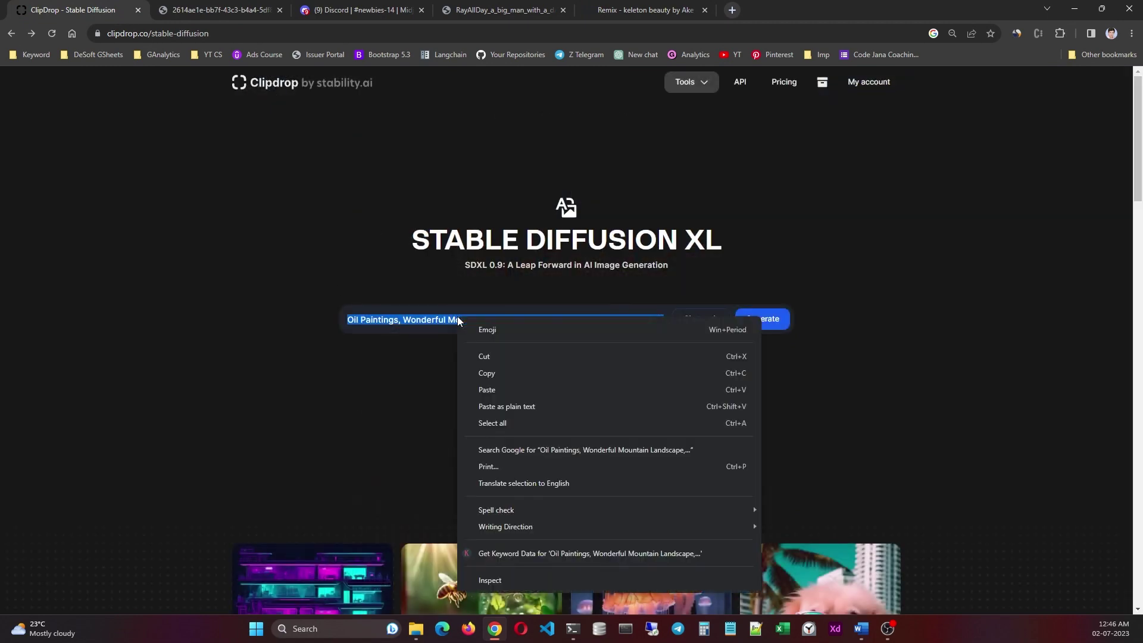
left_click(492, 405)
left_click(761, 318)
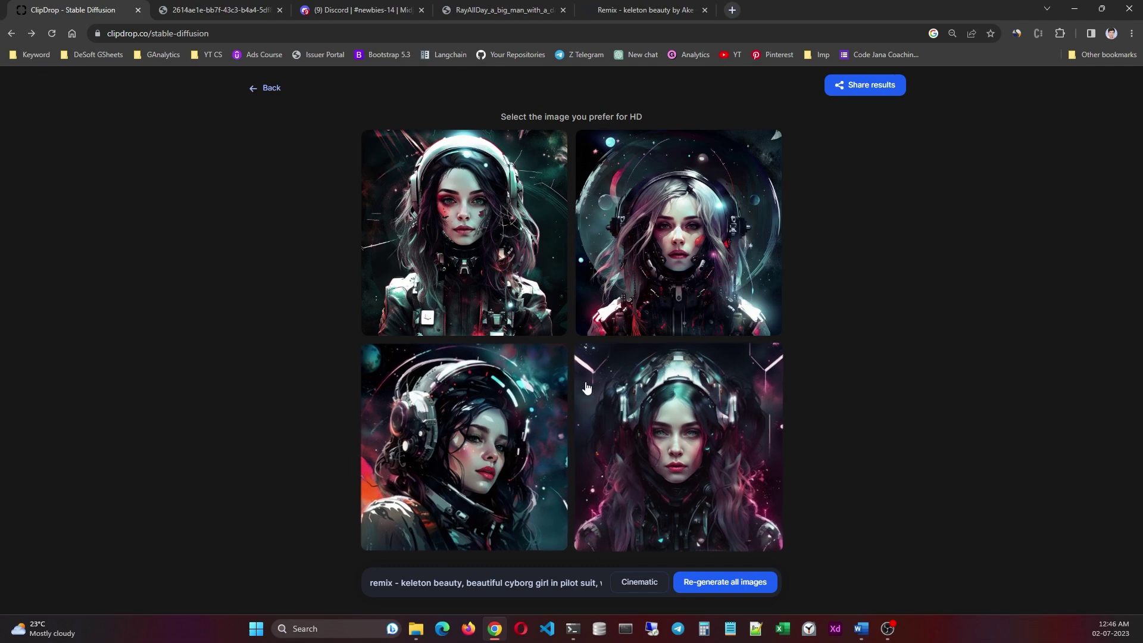
Step: Open the top-left cyborg image and regenerate it with No style
left_click(489, 419)
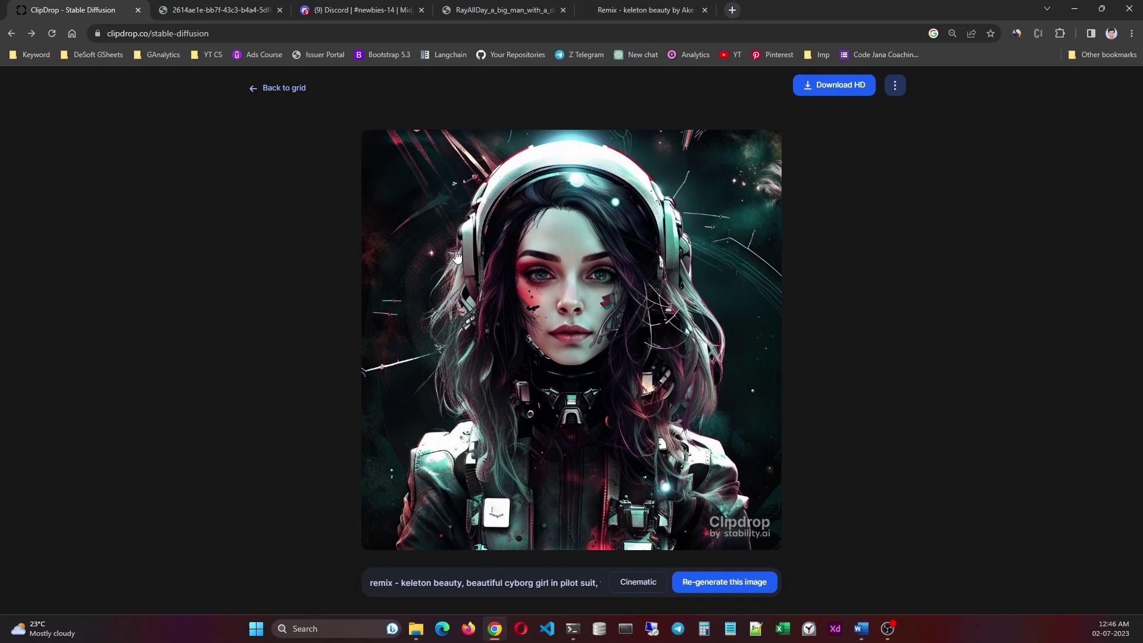
left_click(638, 581)
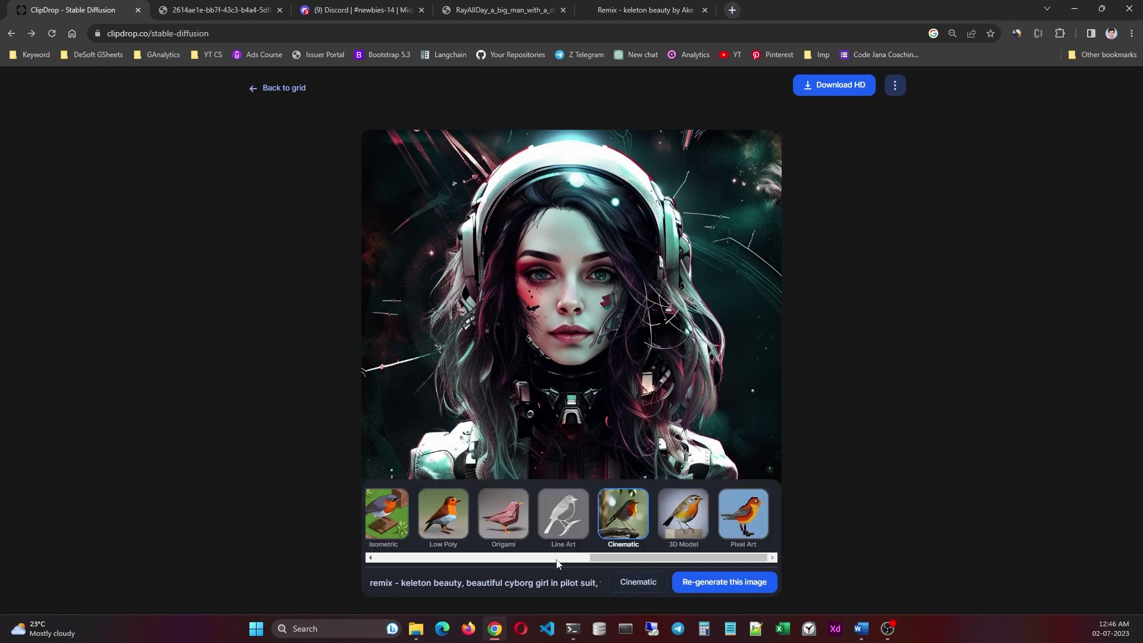
left_click_drag(524, 562, 417, 562)
left_click(390, 513)
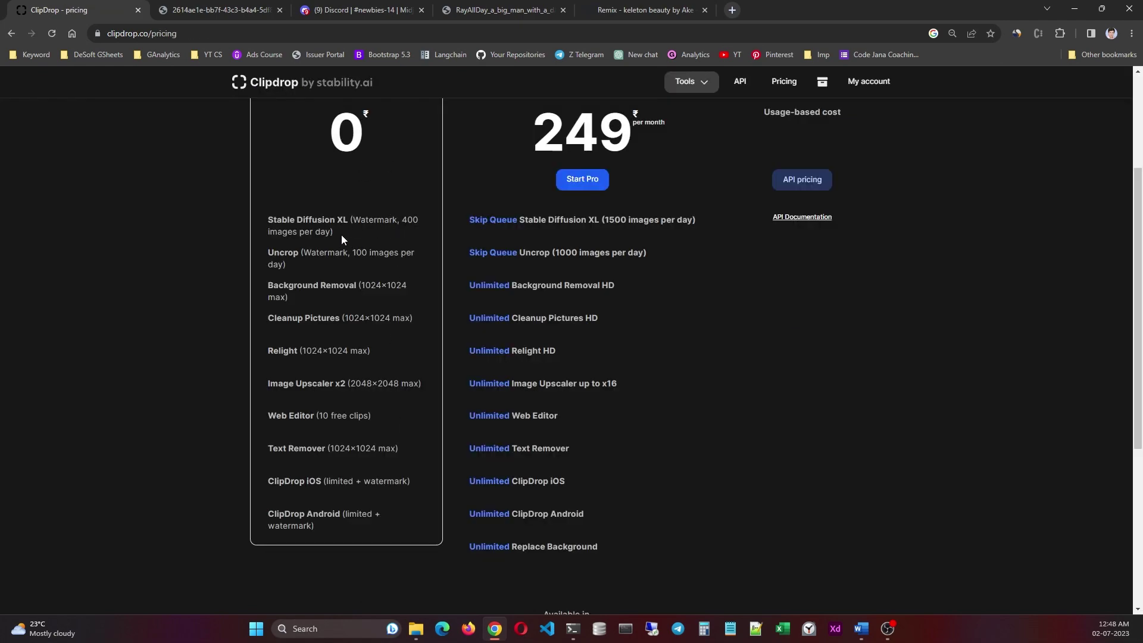
left_click_drag(355, 220, 396, 217)
left_click_drag(278, 349, 281, 349)
scroll(862, 539, "up", 3)
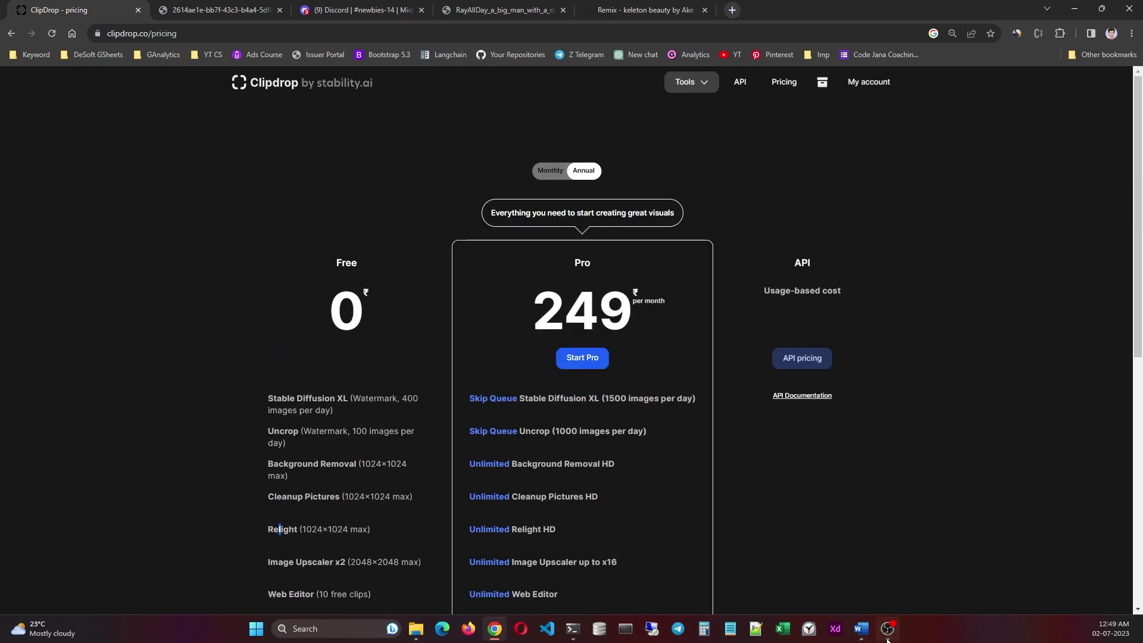